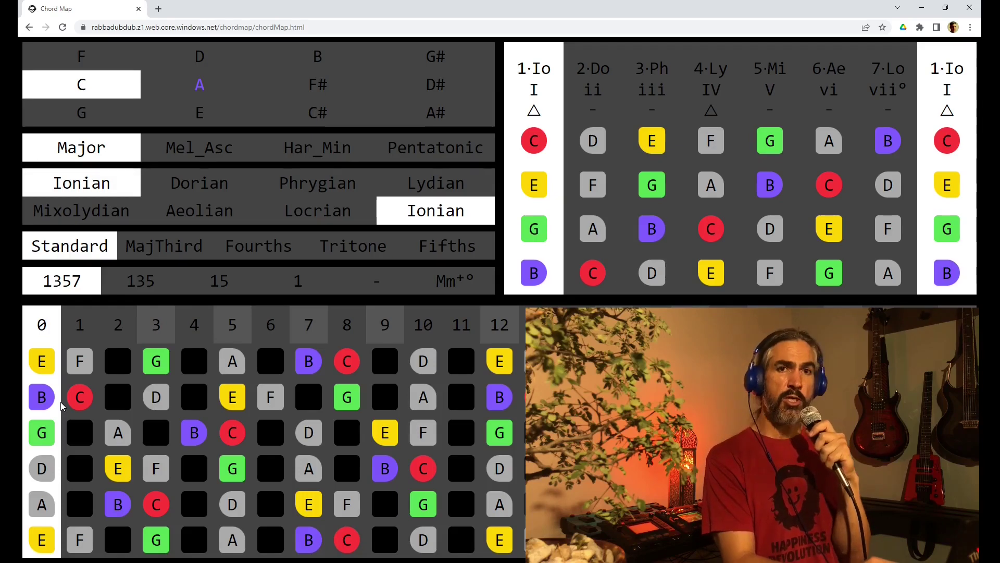
pyautogui.click(40, 333)
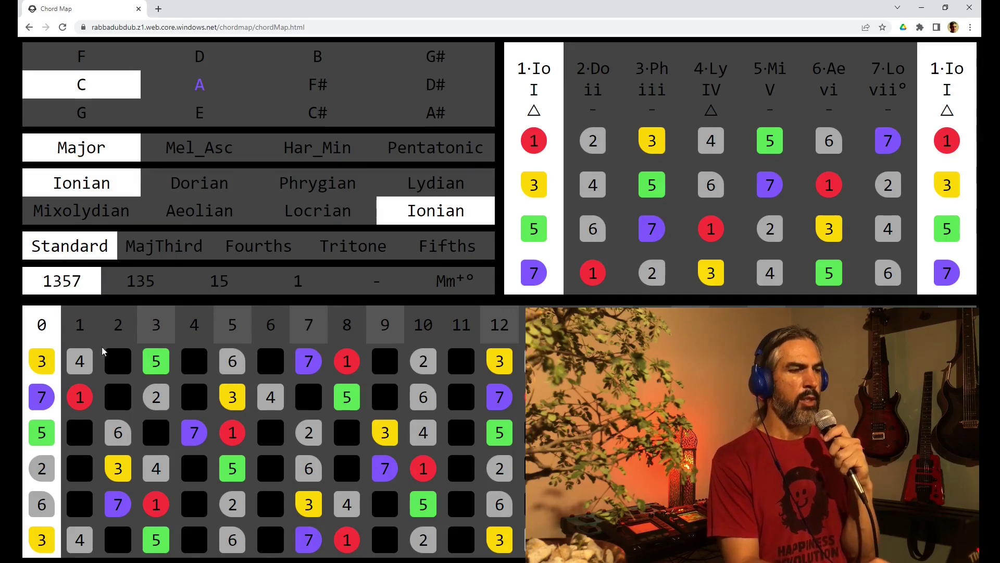
pyautogui.click(140, 279)
pyautogui.click(216, 283)
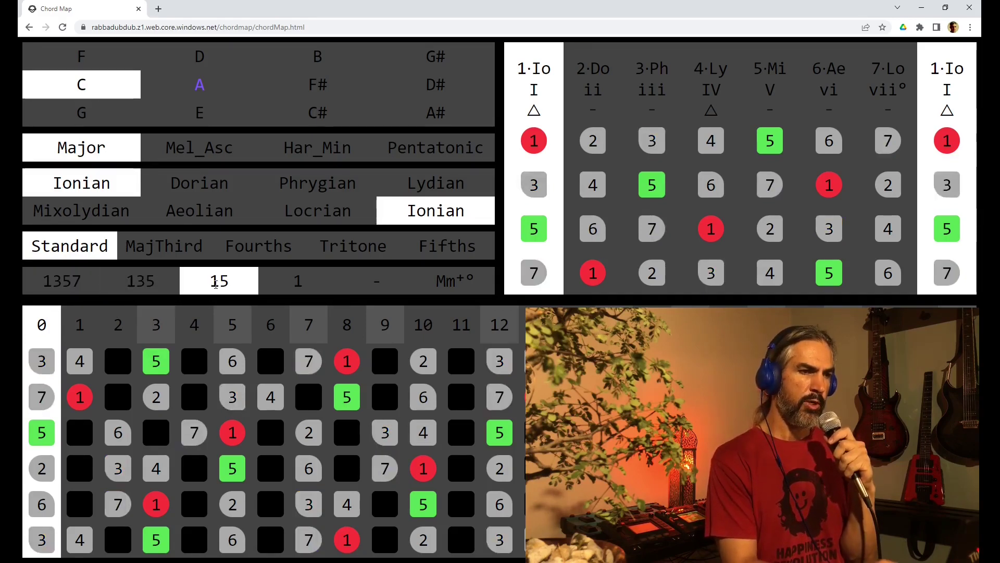
pyautogui.click(319, 288)
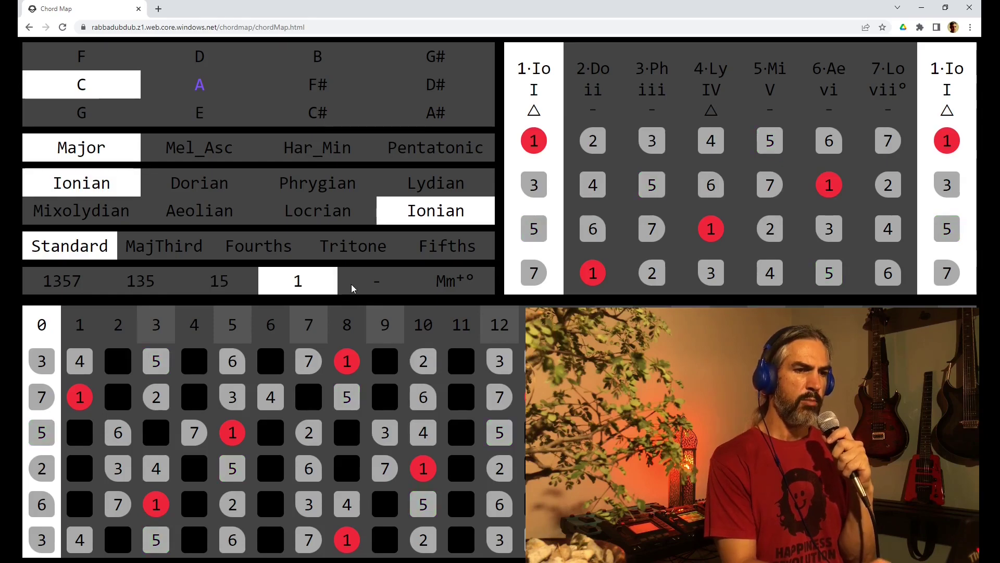
pyautogui.click(384, 288)
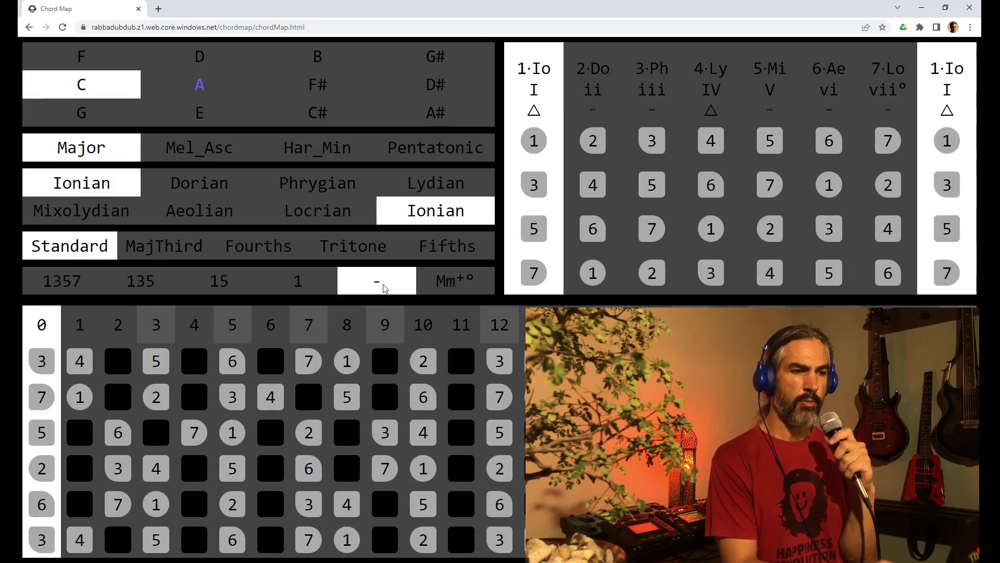
pyautogui.click(446, 286)
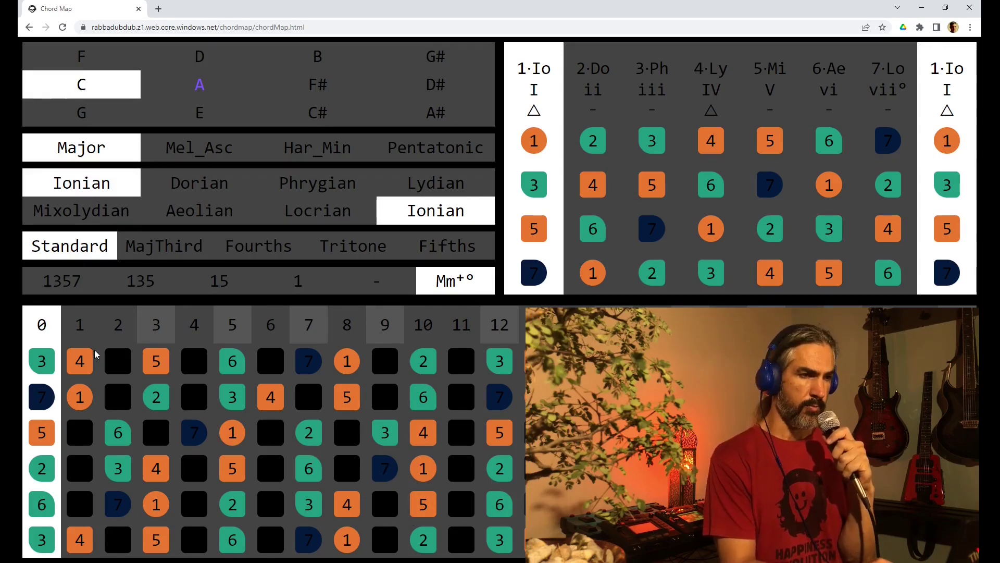
pyautogui.click(65, 282)
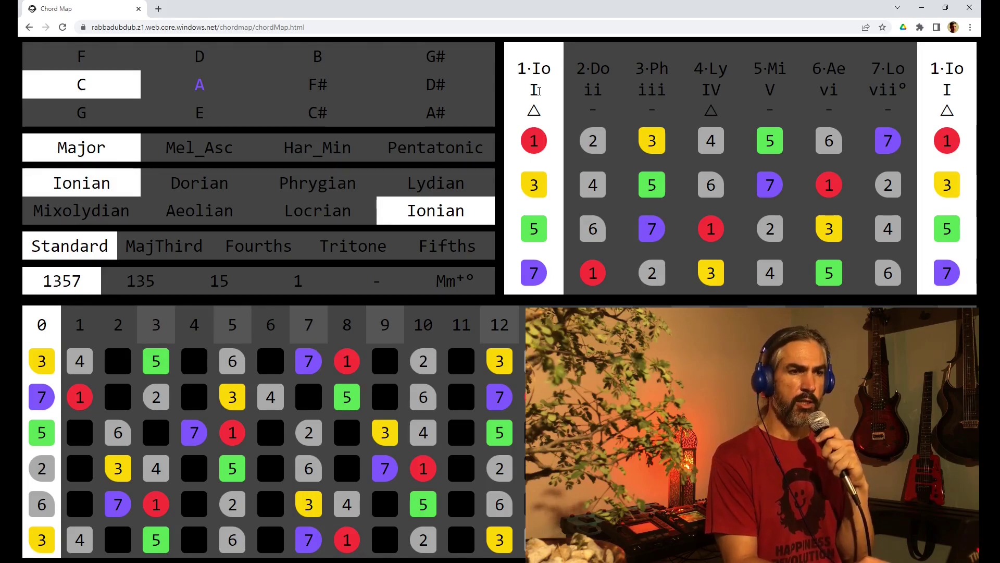
# Step: Try the ii Dorian and V chords as the numbering reference, ending on the I Ionian chord
pyautogui.click(597, 82)
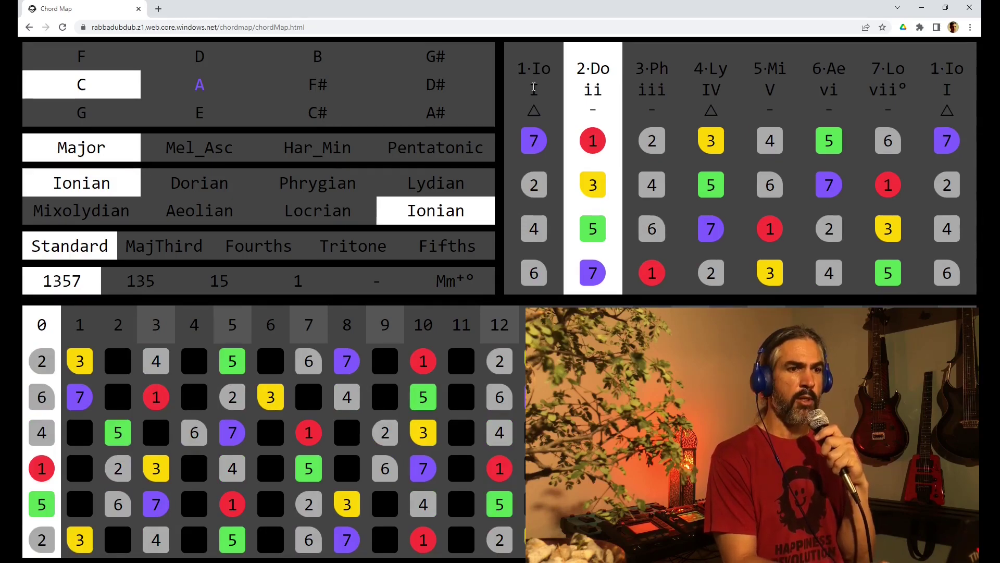
pyautogui.click(556, 90)
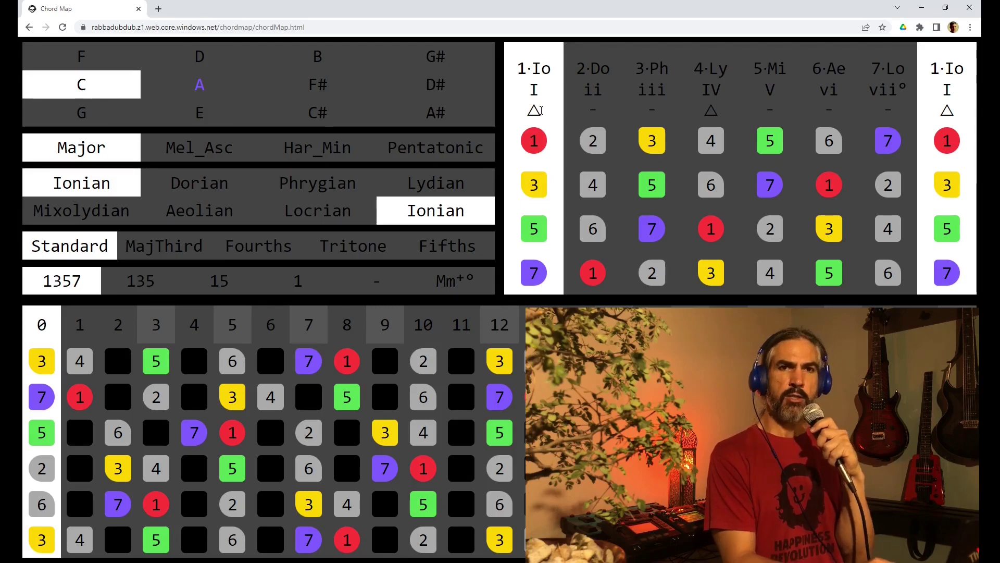
pyautogui.click(580, 100)
pyautogui.click(538, 86)
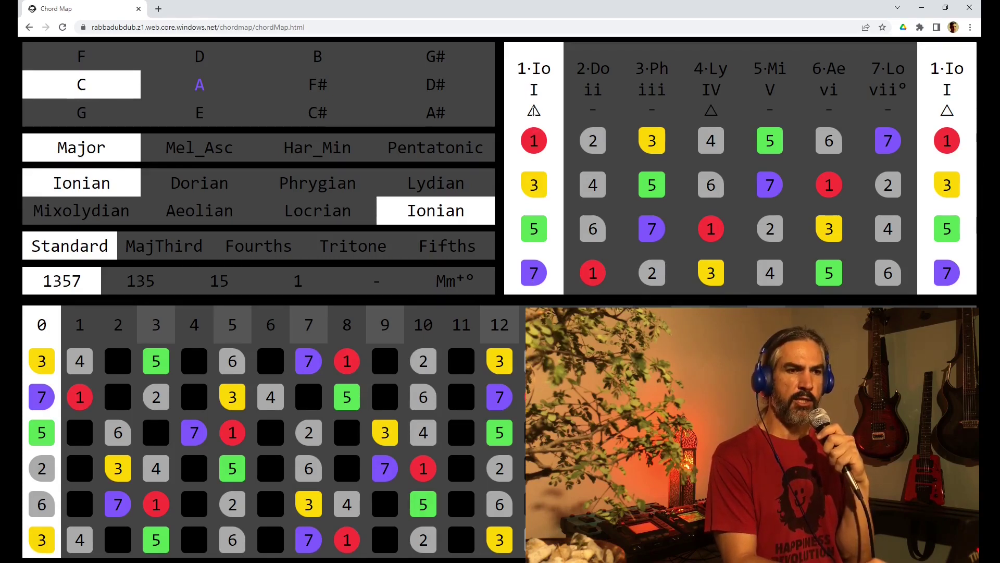
pyautogui.click(594, 68)
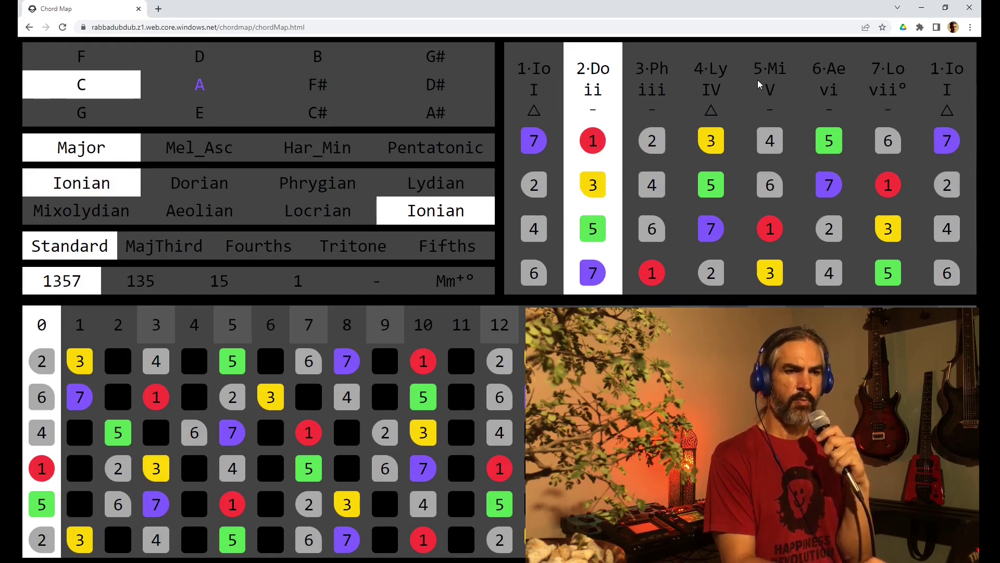
pyautogui.click(775, 70)
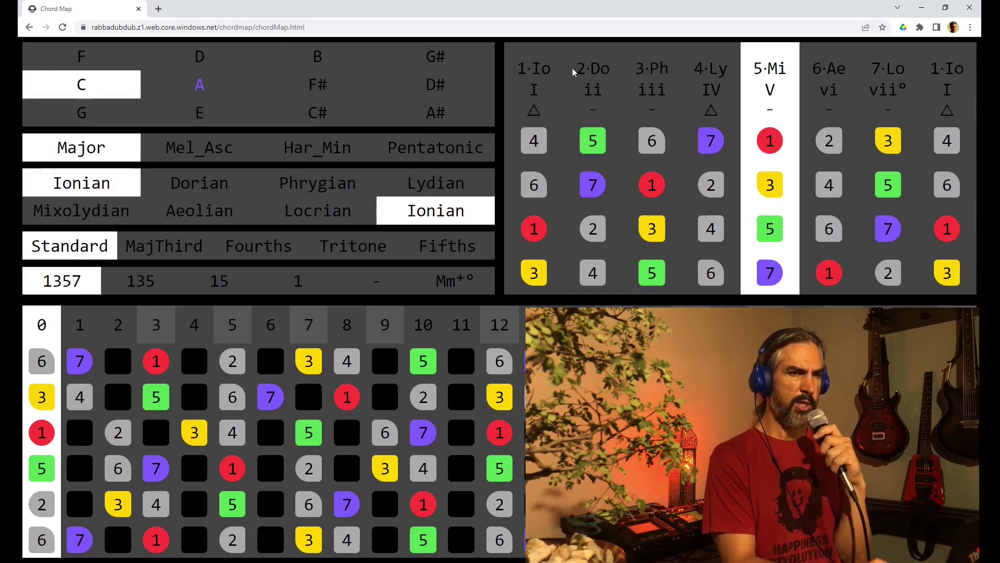
pyautogui.click(541, 83)
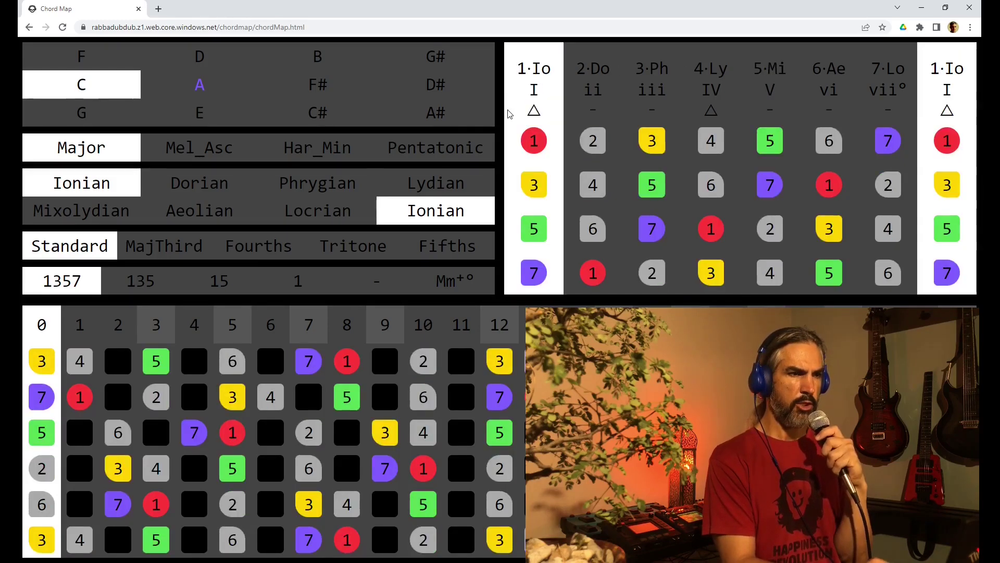
pyautogui.click(191, 209)
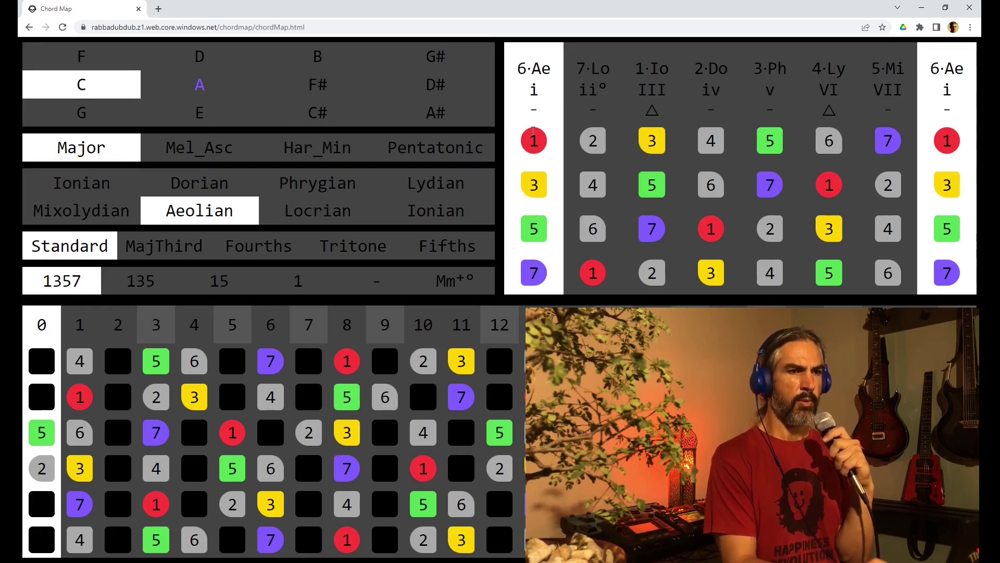
pyautogui.click(663, 60)
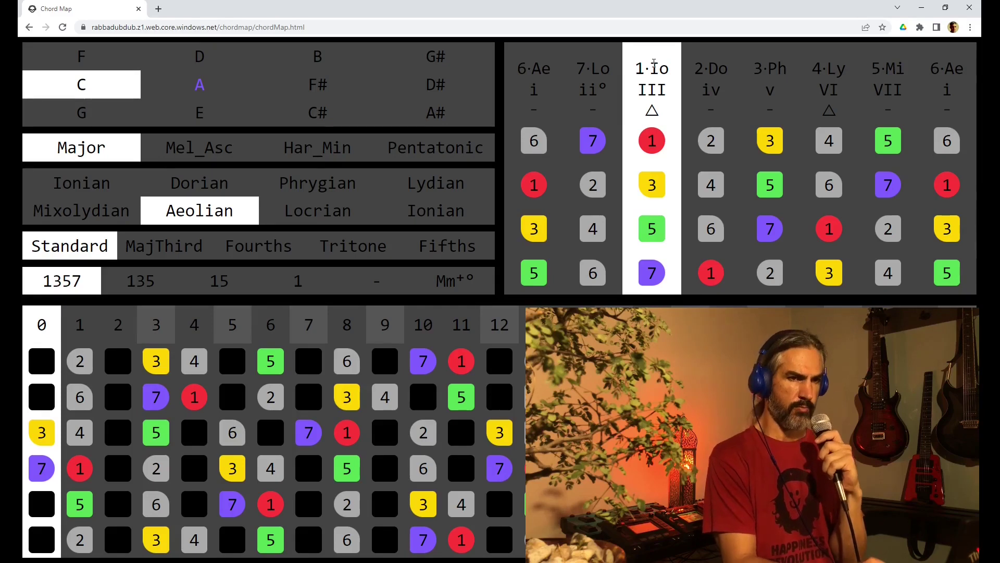
pyautogui.click(548, 69)
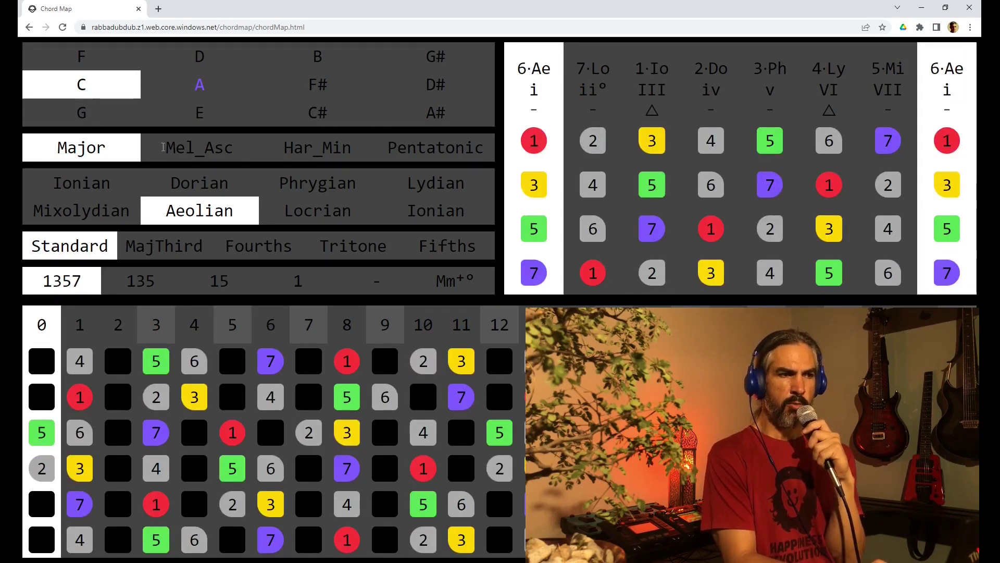
pyautogui.click(83, 178)
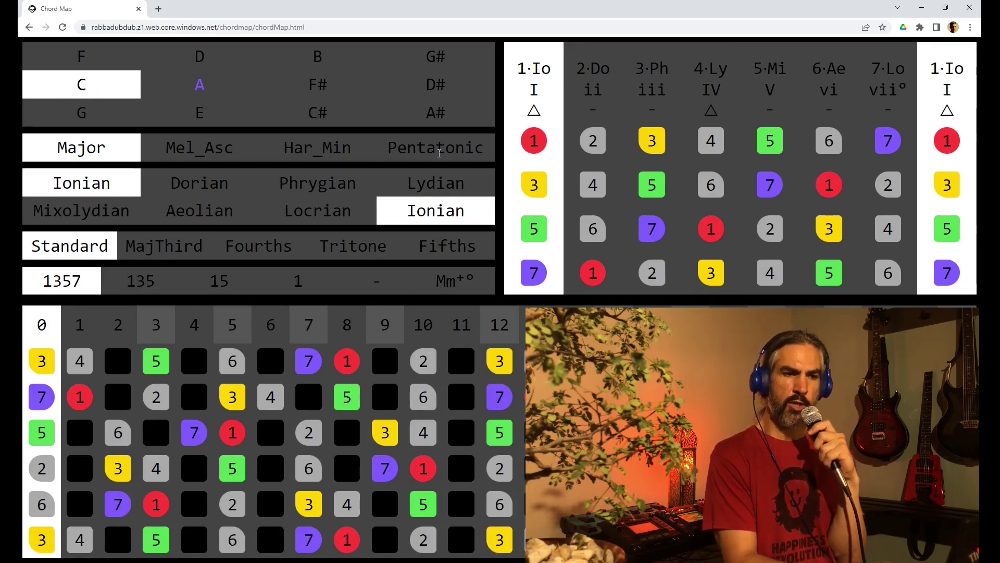
# Step: Limit the scale to pentatonic notes, then set the key to A Ionian after trying Aeolian
pyautogui.click(439, 153)
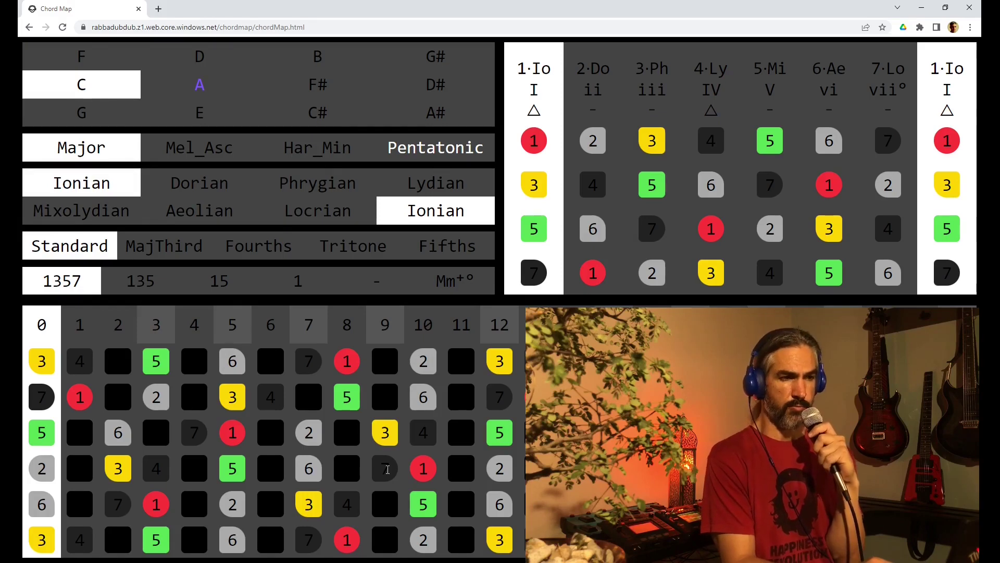
pyautogui.click(213, 212)
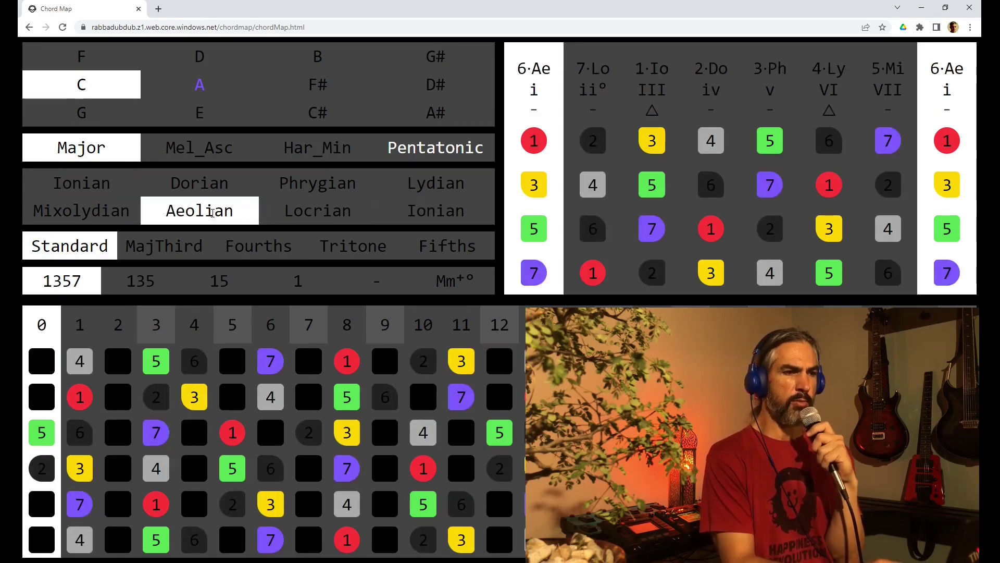
pyautogui.click(206, 85)
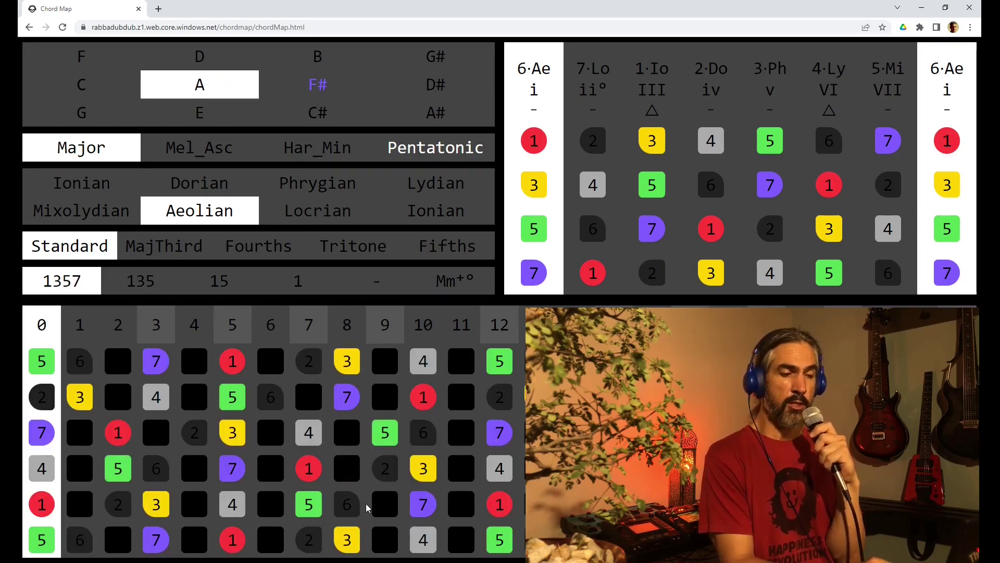
pyautogui.click(102, 187)
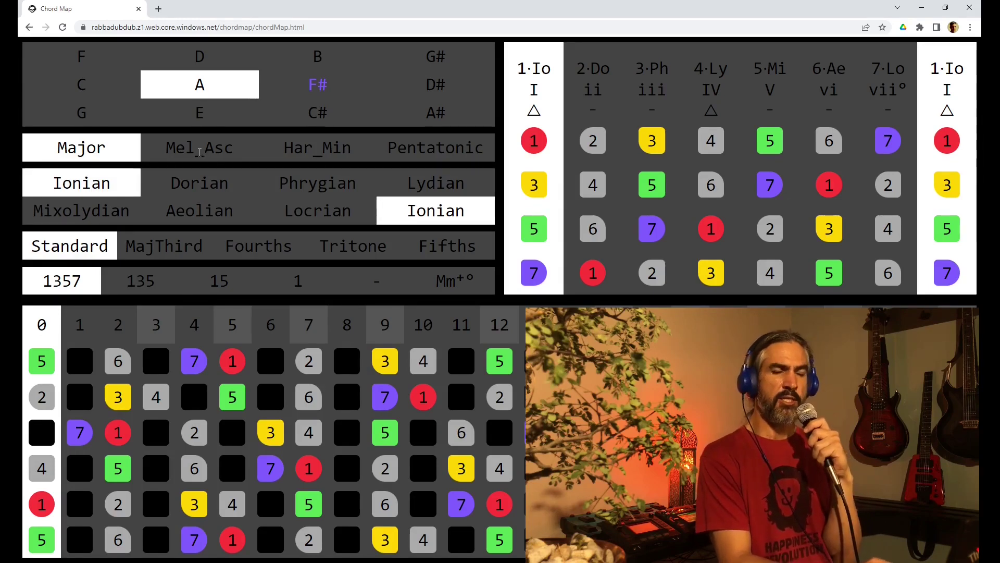
pyautogui.click(312, 147)
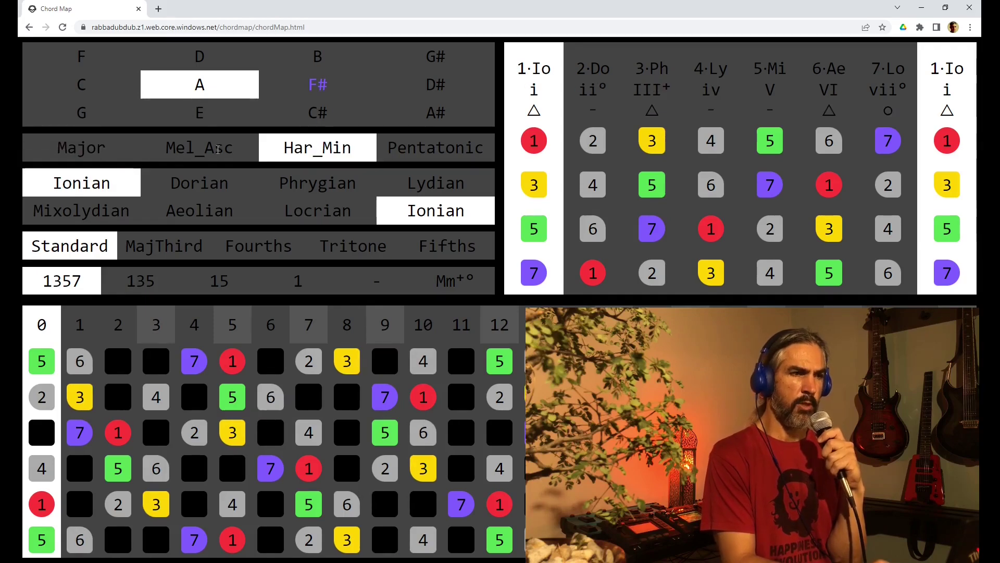
pyautogui.click(142, 156)
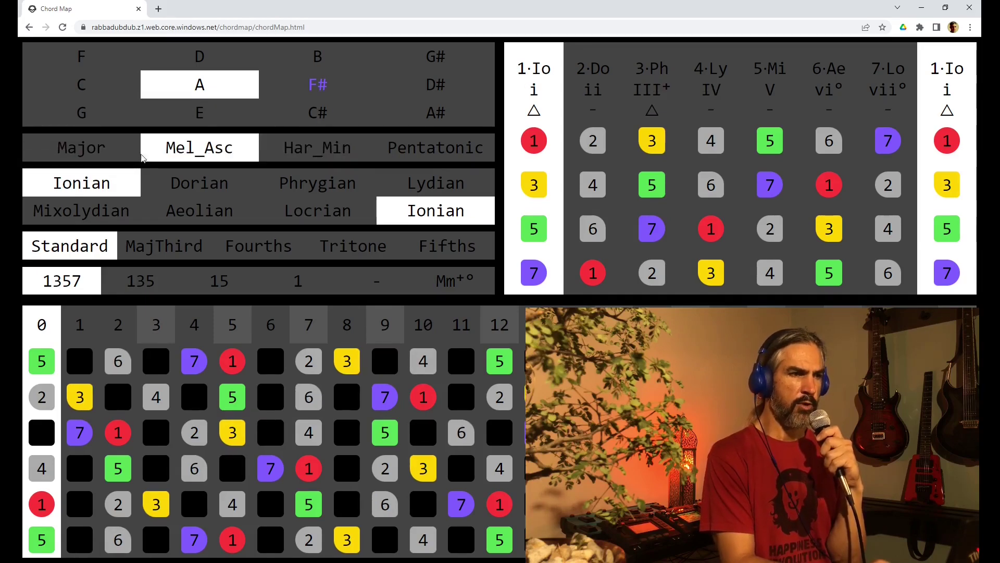
pyautogui.click(79, 150)
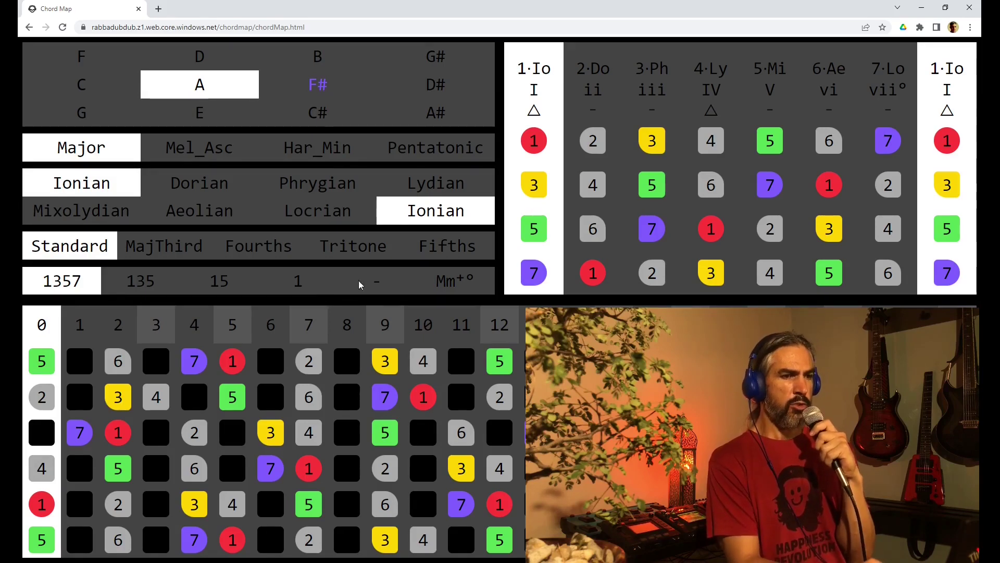
# Step: Highlight only the root notes, briefly trying fourths tuning before going back to standard
pyautogui.click(292, 289)
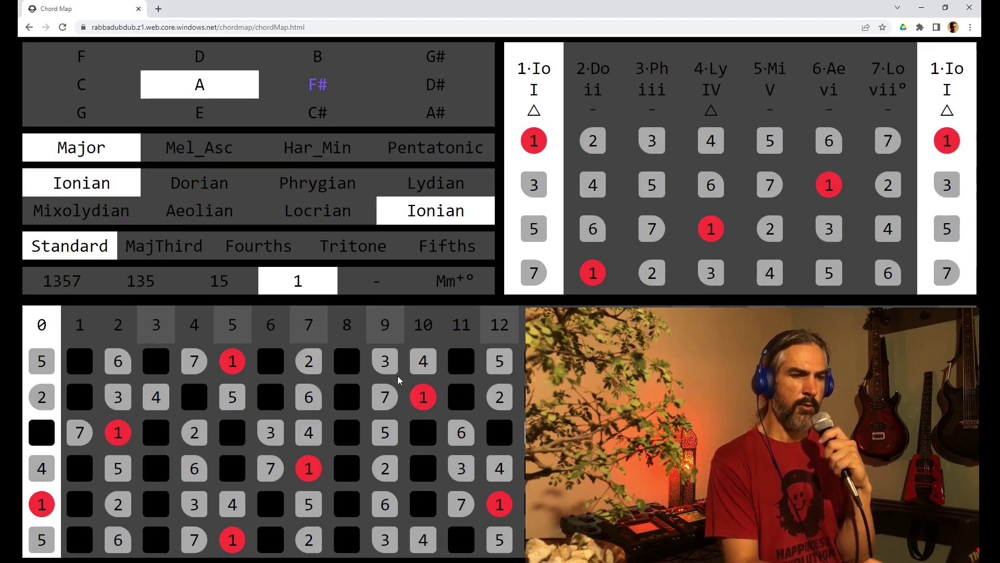
pyautogui.click(271, 243)
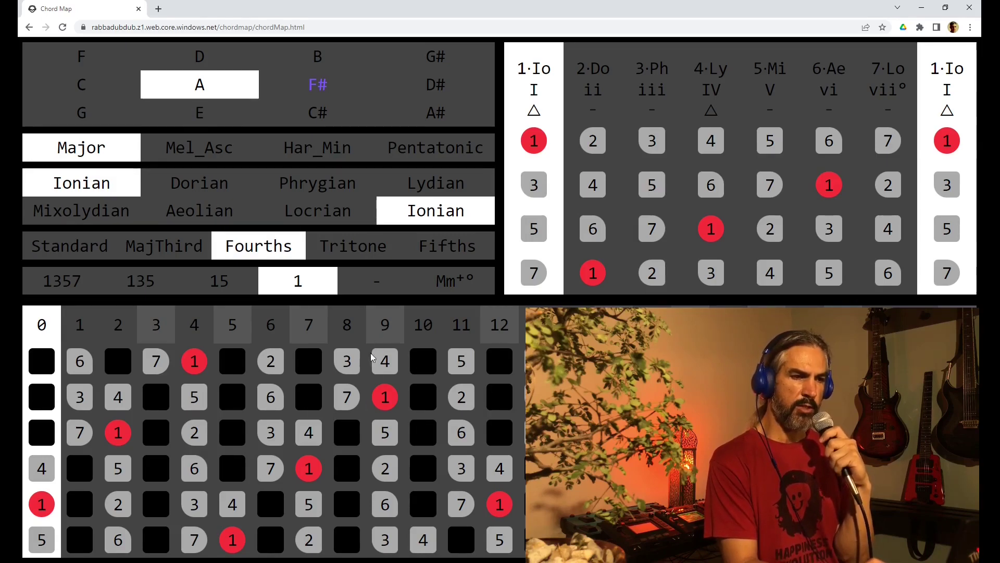
pyautogui.click(82, 253)
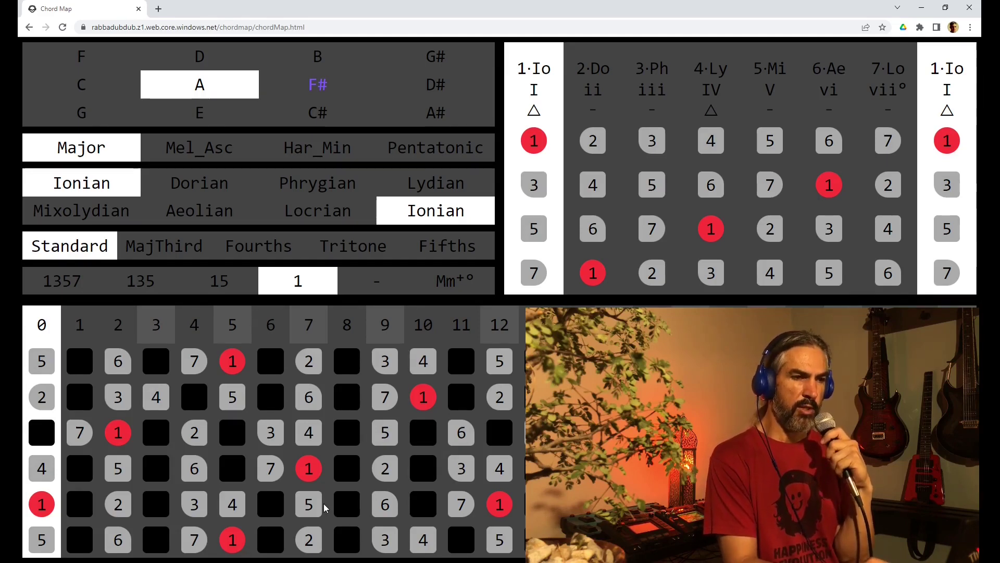
# Step: Compare major-thirds, fourths, tritone and fifths tunings, ending on standard tuning
pyautogui.click(185, 249)
pyautogui.click(255, 247)
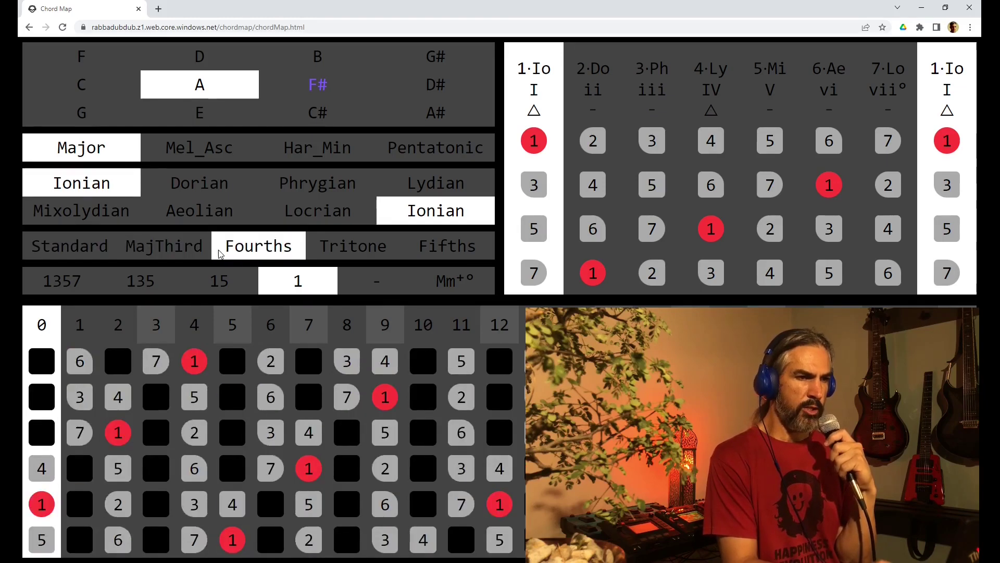
pyautogui.click(346, 250)
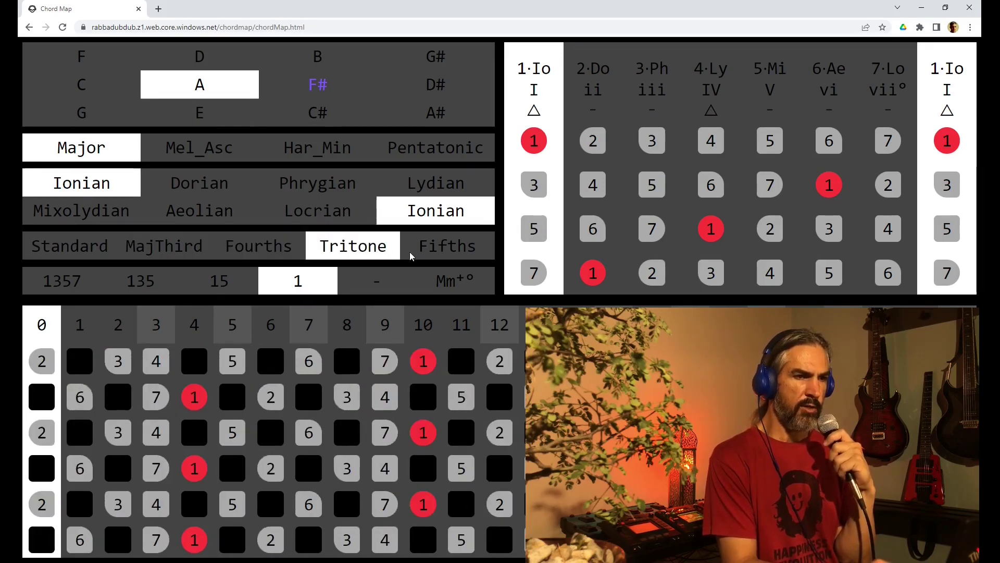
pyautogui.click(443, 252)
pyautogui.click(363, 248)
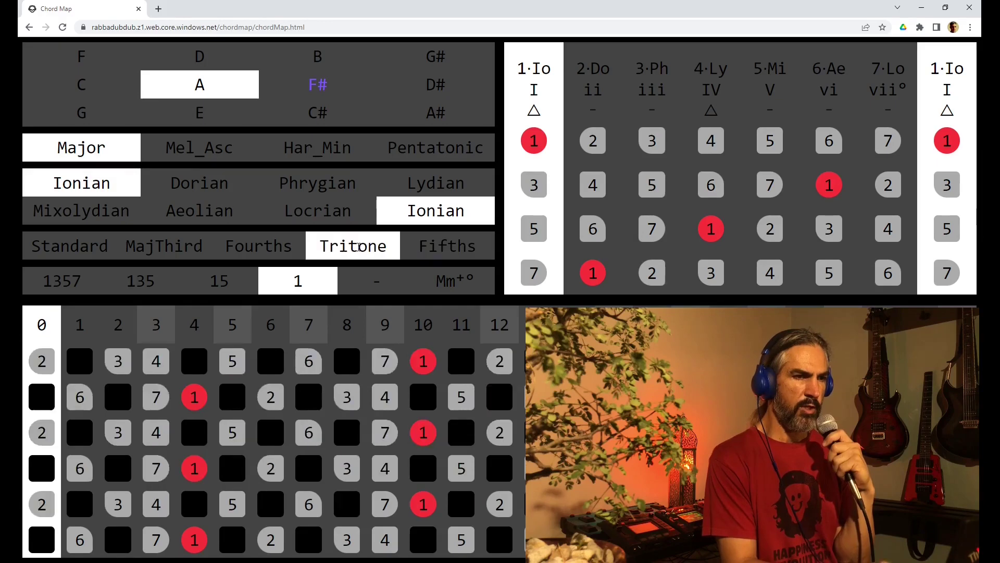
pyautogui.click(258, 249)
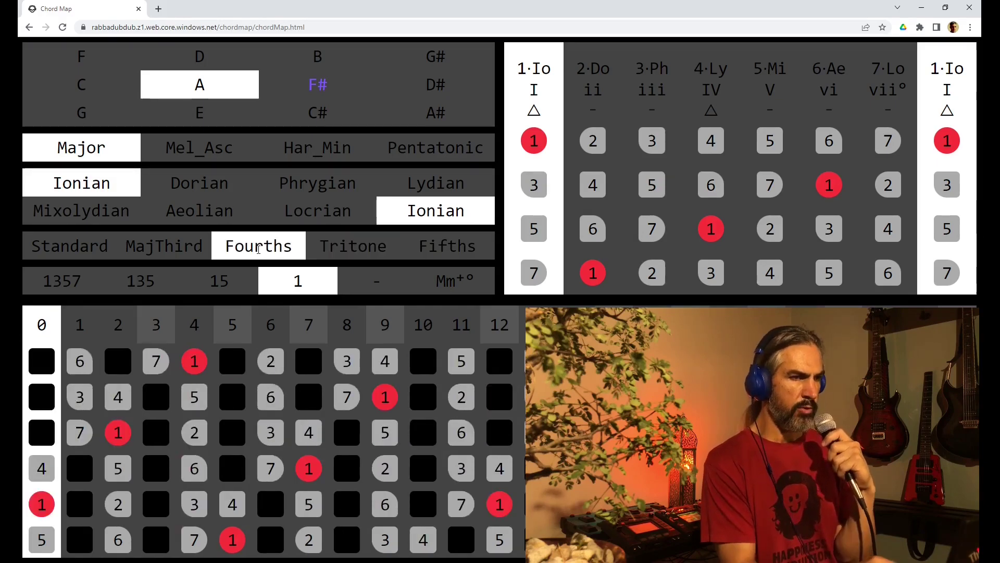
pyautogui.click(82, 249)
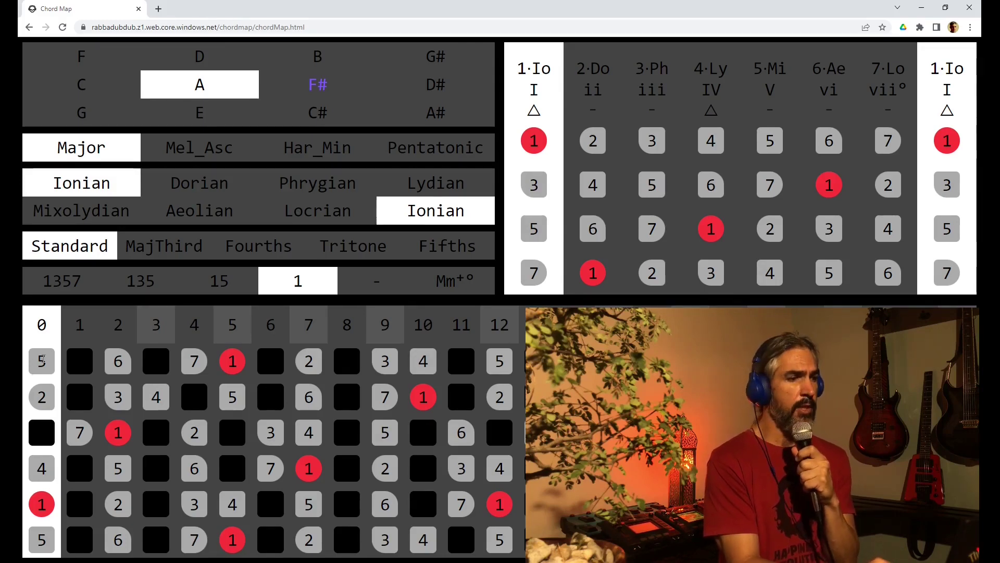
# Step: Show note names like A, B, C# instead of degree numbers, then shift the strings to open notes B, E, A, D, F#, B
pyautogui.click(42, 334)
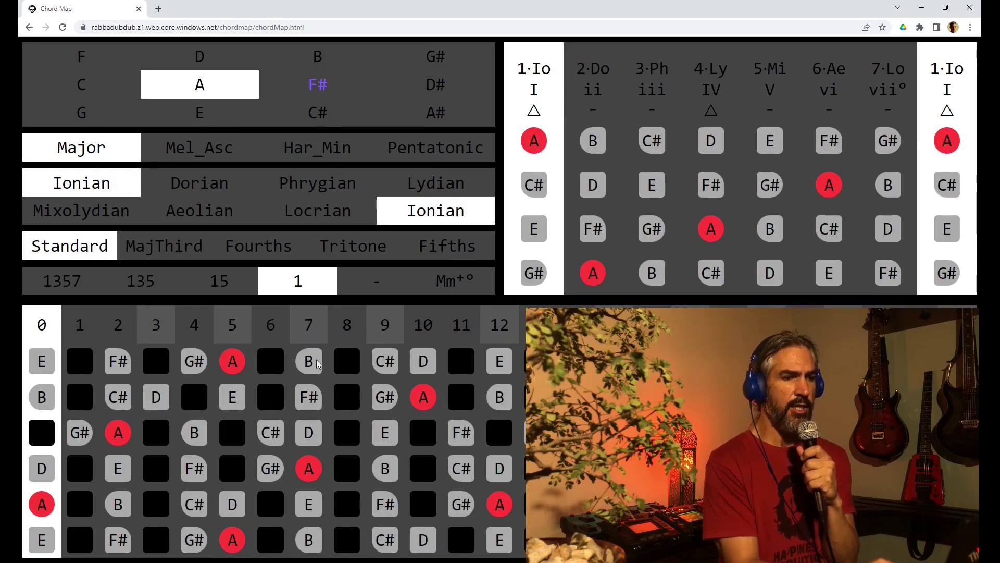
pyautogui.scroll(-1, 292, 362)
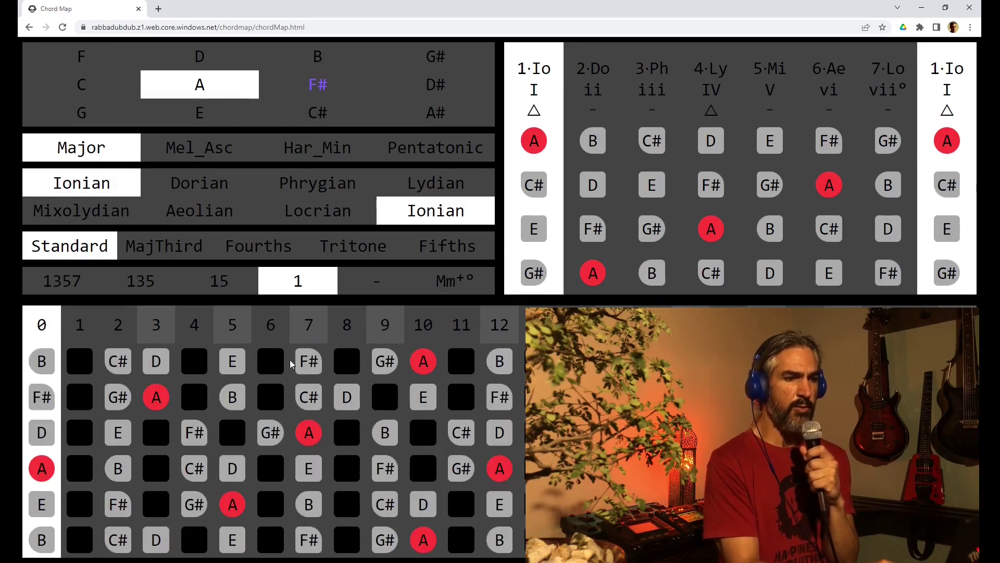